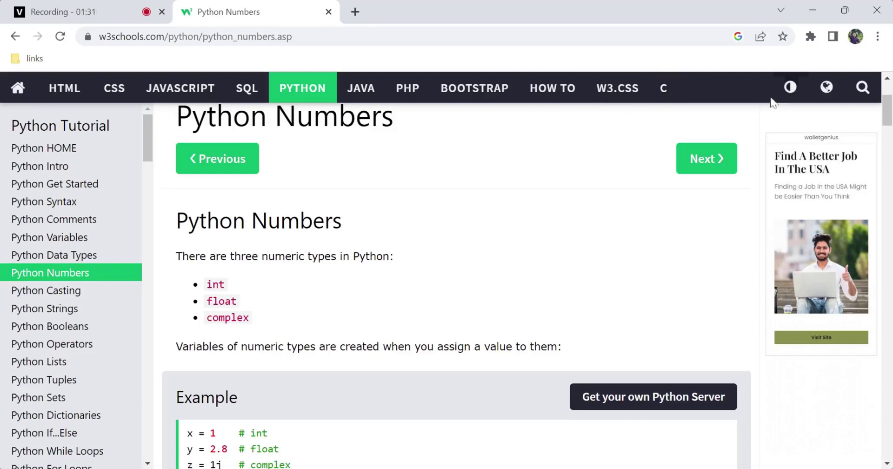
# Scroll down the Python Numbers page to the type() example printing the types of x, y and z.
pyautogui.moveTo(790, 87)
pyautogui.scroll(-1, 889, 120)
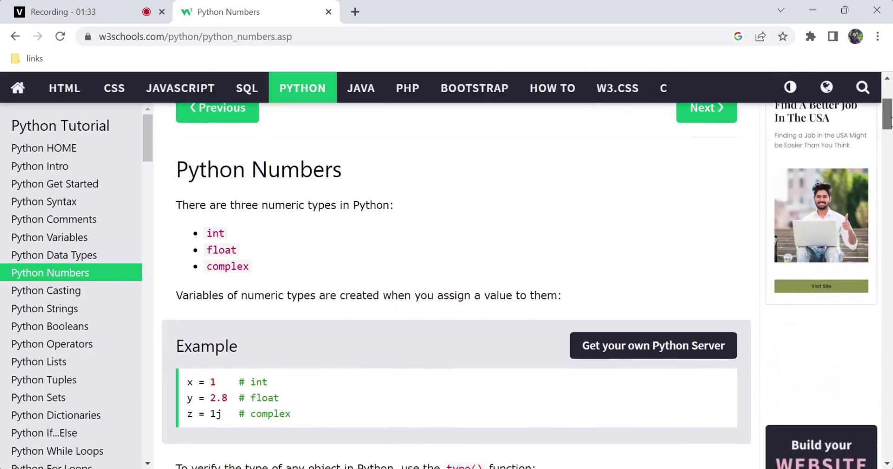
pyautogui.moveTo(890, 120); pyautogui.dragTo(889, 129)
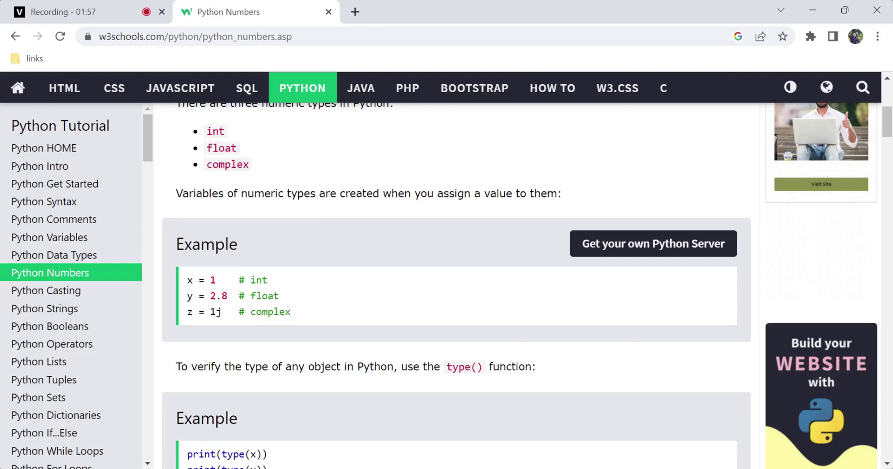
pyautogui.scroll(-2, 456, 285)
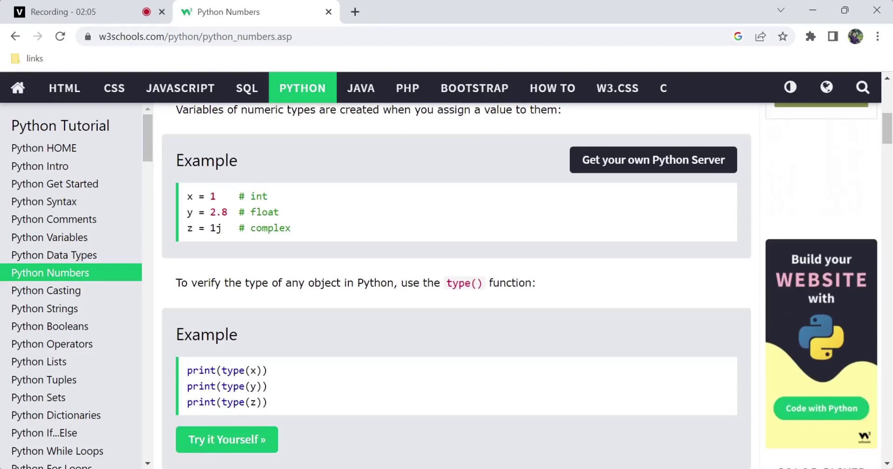
pyautogui.scroll(-2, 457, 285)
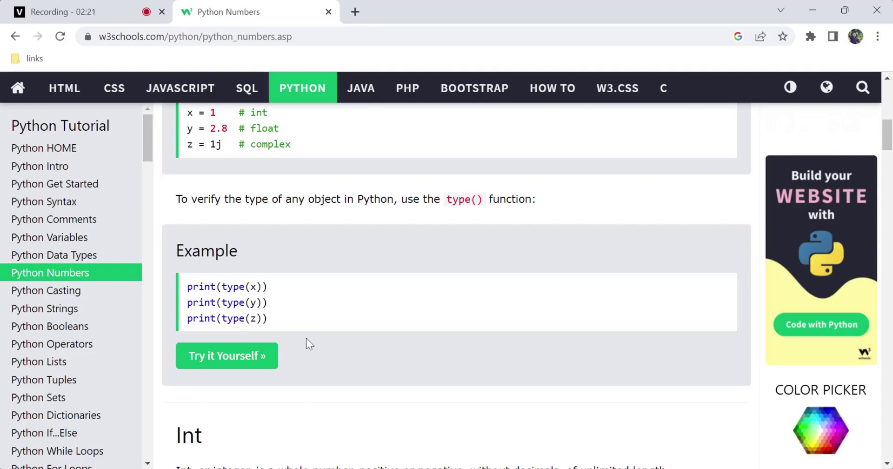
# Run the Integers example in the Try-it editor, printing three <class 'int'> lines.
pyautogui.scroll(-1, 306, 337)
pyautogui.scroll(-4, 306, 338)
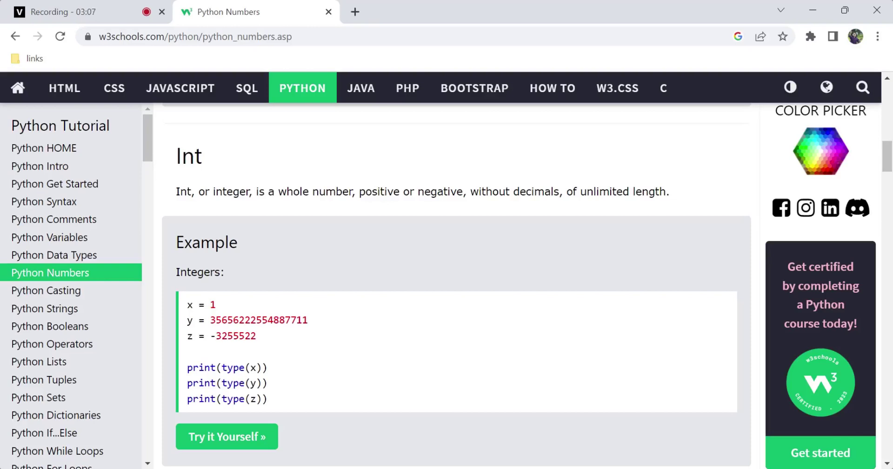
pyautogui.click(218, 441)
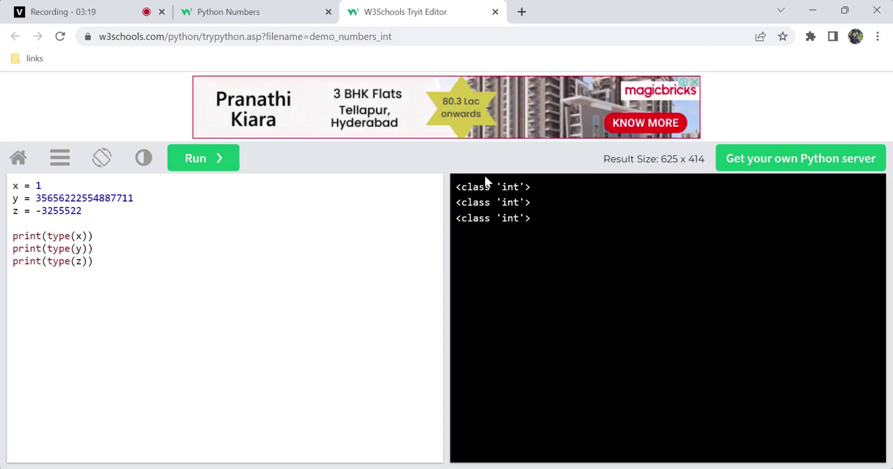
# Back on the Python Numbers page, highlight the Int definition sentence, then clear the highlight.
pyautogui.click(223, 11)
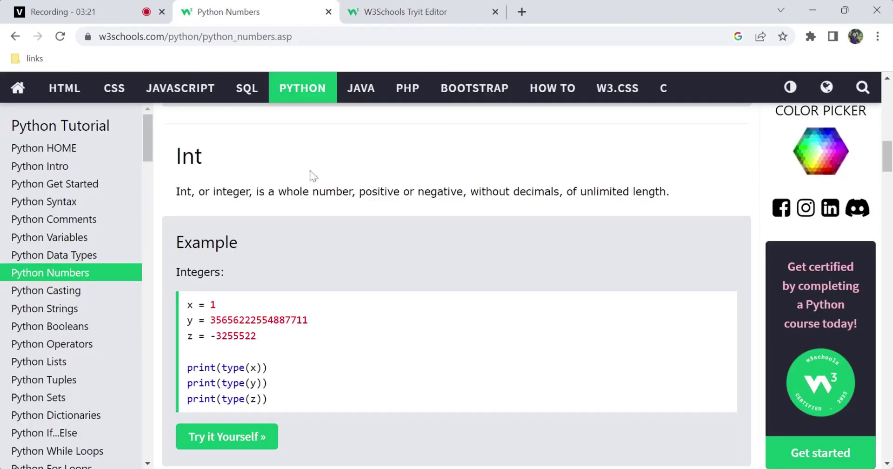
pyautogui.moveTo(187, 191); pyautogui.dragTo(587, 200)
pyautogui.click(514, 281)
# Run the Floats example (x = 1.10, y = 1.0, z = -35.59) in a Try-it editor.
pyautogui.scroll(-5, 513, 281)
pyautogui.scroll(-1, 513, 281)
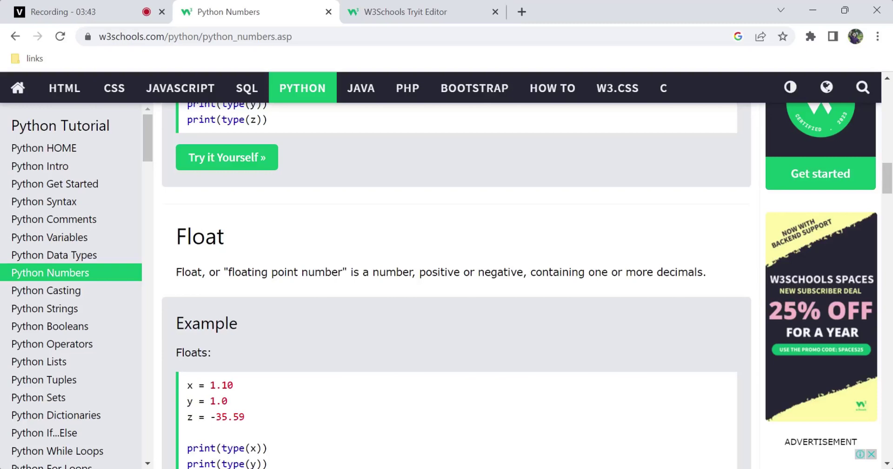
pyautogui.scroll(-1, 424, 364)
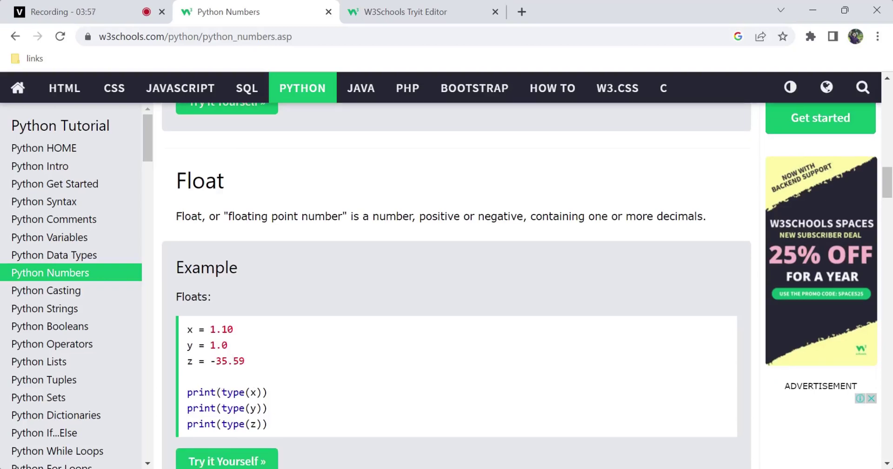
pyautogui.click(245, 462)
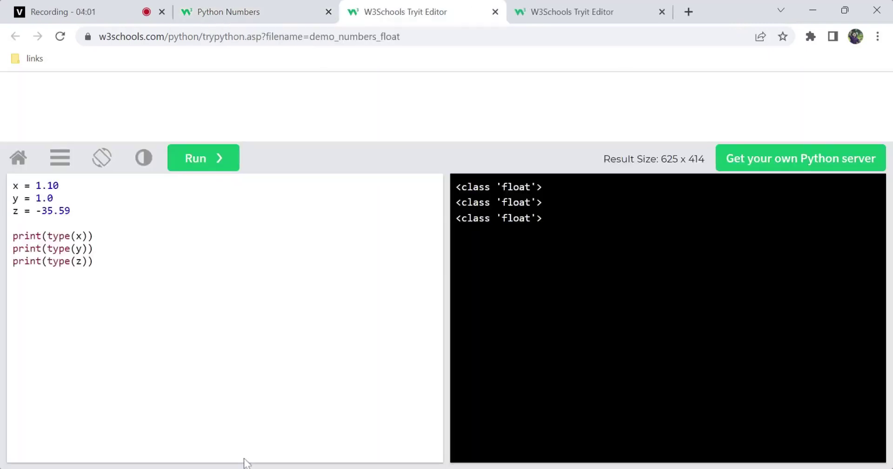
# Return to the tutorial and scroll to the scientific-notation floats example (35e3, 12E4, -87.7e100).
pyautogui.click(293, 8)
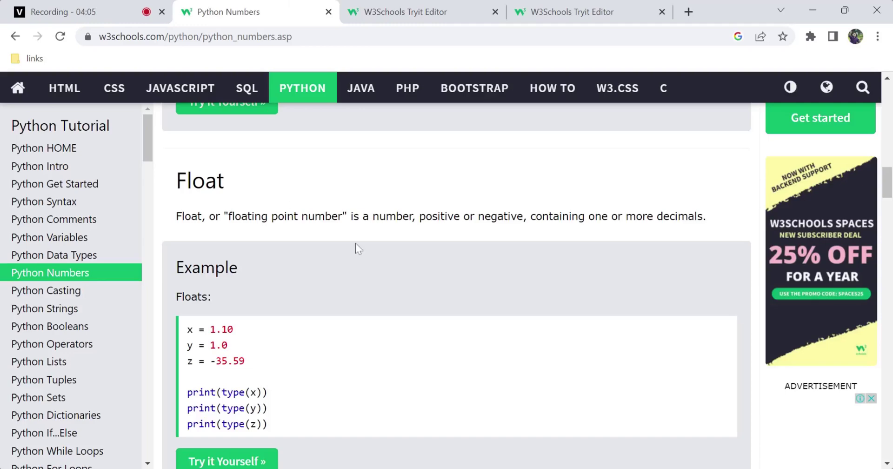
pyautogui.scroll(-5, 355, 243)
pyautogui.scroll(-3, 355, 243)
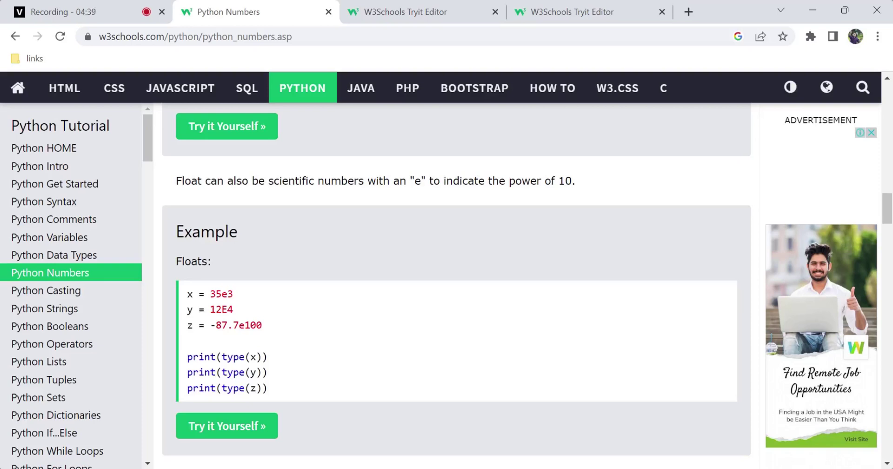
# Run the 35e3, 12E4, -87.7e100 example and compare its <class 'float'> output with the earlier float run.
pyautogui.click(228, 426)
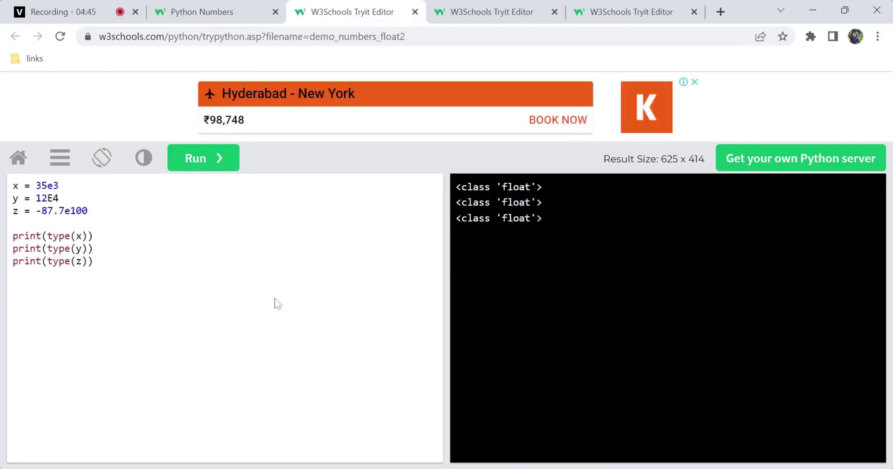
pyautogui.click(504, 8)
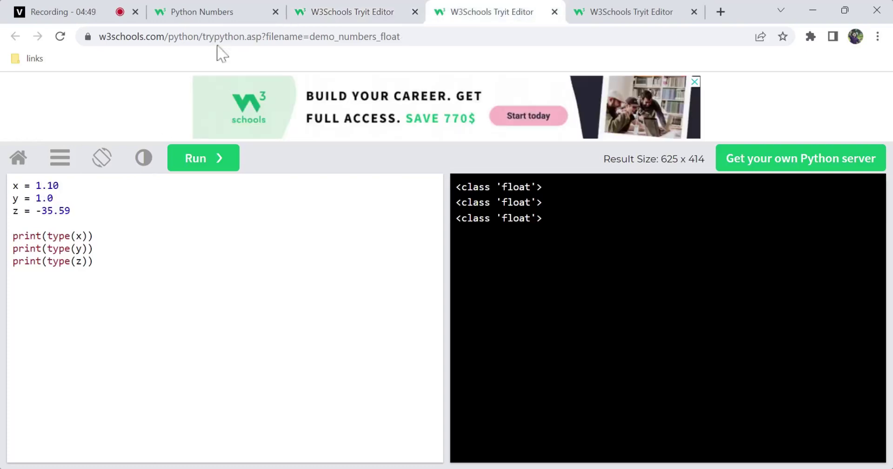
pyautogui.click(298, 8)
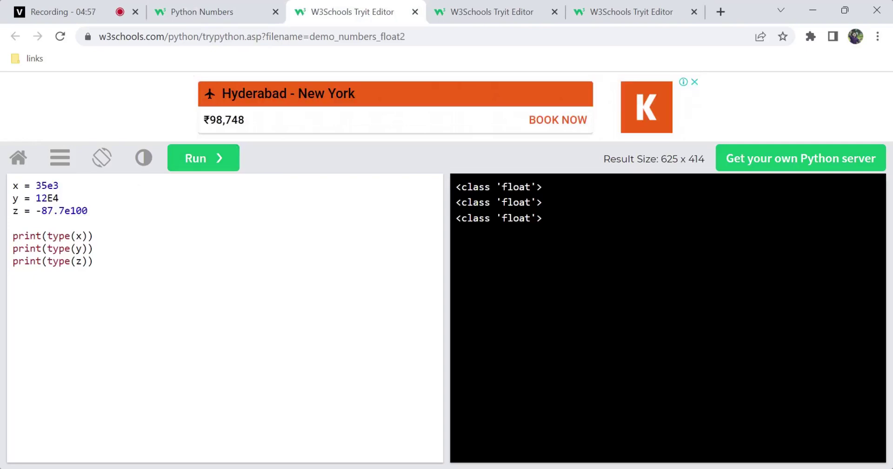
pyautogui.click(158, 9)
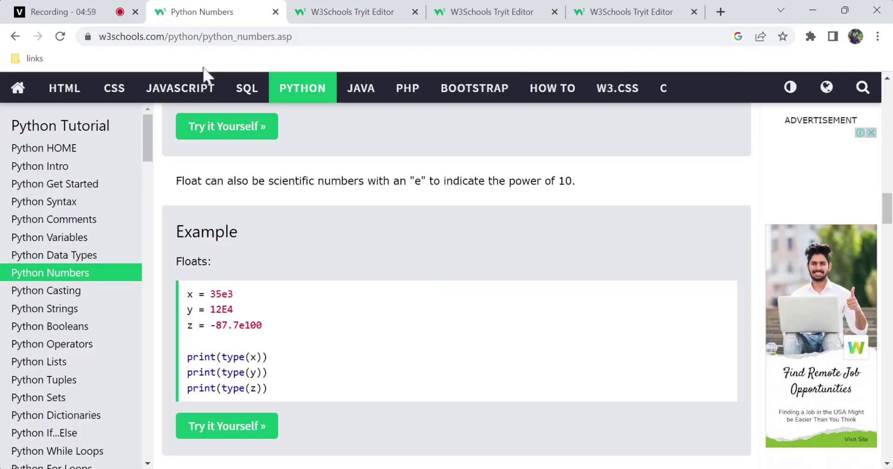
# Scroll down to the Complex section's example with x = 3+5j, y = 5j and z = -5j.
pyautogui.scroll(-2, 324, 262)
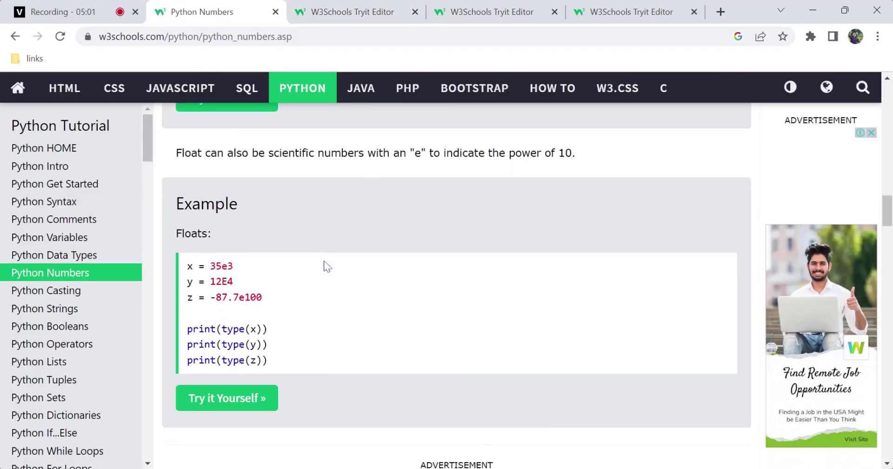
pyautogui.scroll(-8, 325, 265)
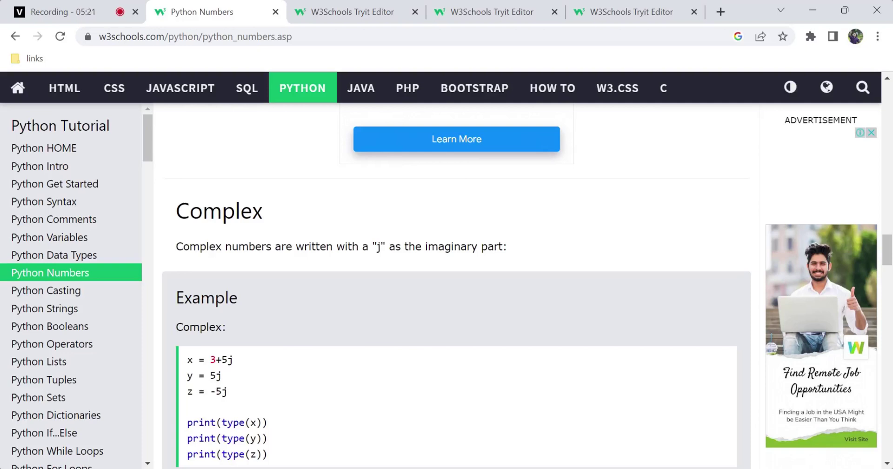
pyautogui.scroll(-1, 456, 285)
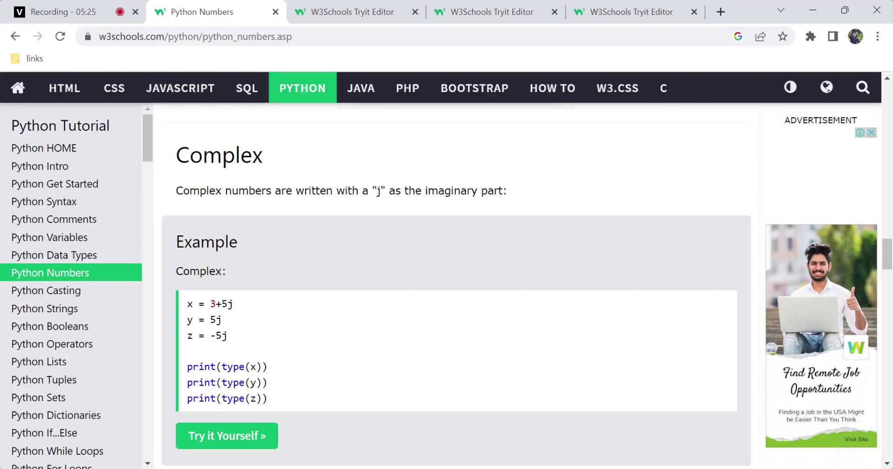
pyautogui.scroll(-1, 456, 285)
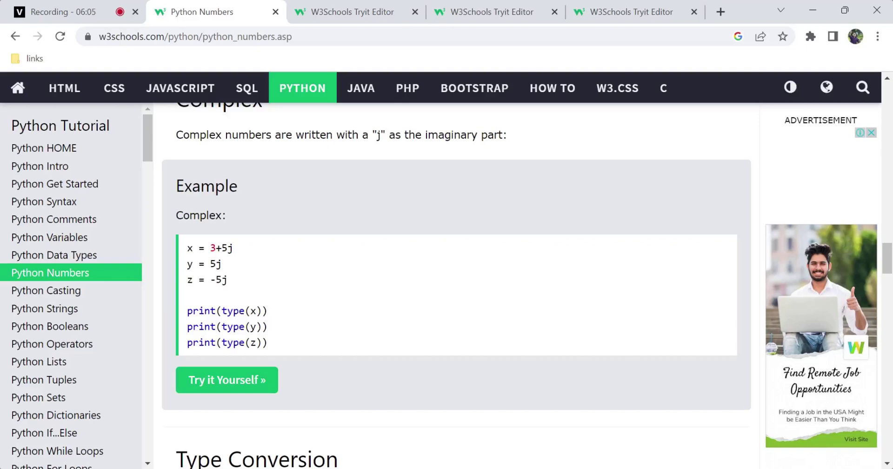
# Run the 3+5j, 5j, -5j example, then compare the int, float and complex outputs across Tryit tabs.
pyautogui.click(231, 379)
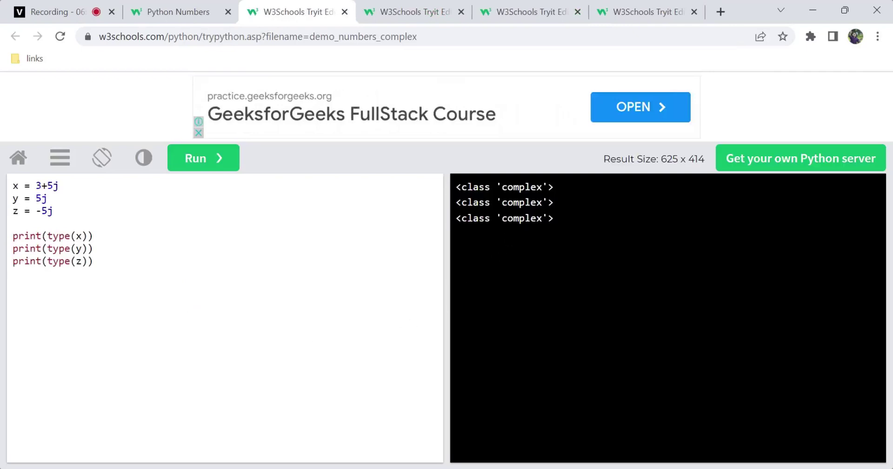
pyautogui.click(671, 11)
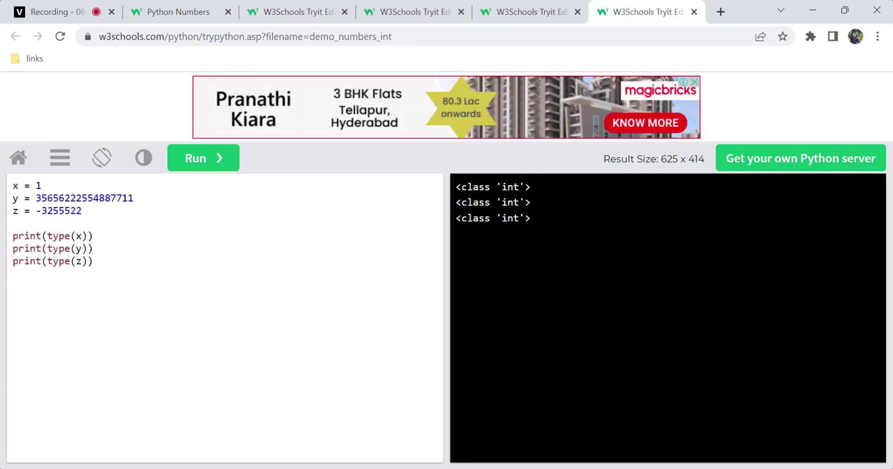
pyautogui.click(528, 8)
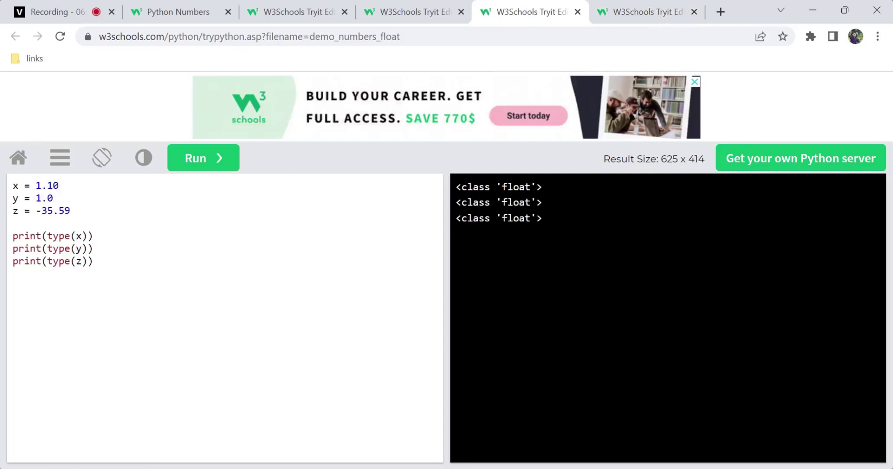
pyautogui.click(447, 6)
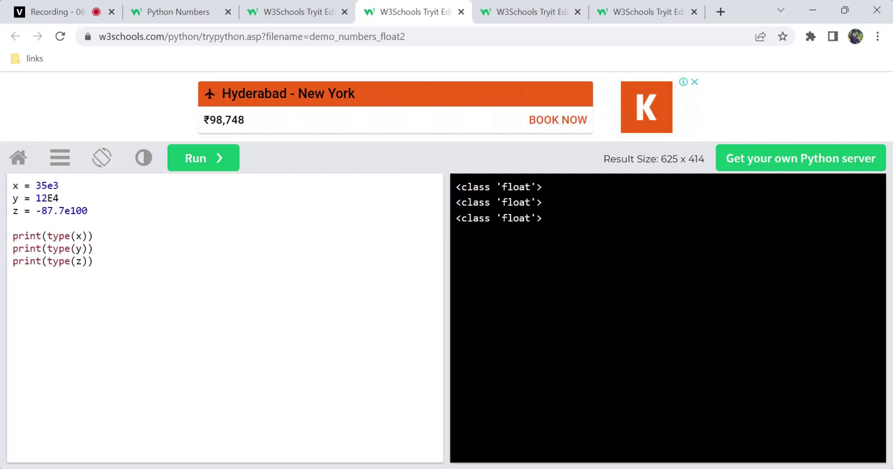
pyautogui.click(320, 7)
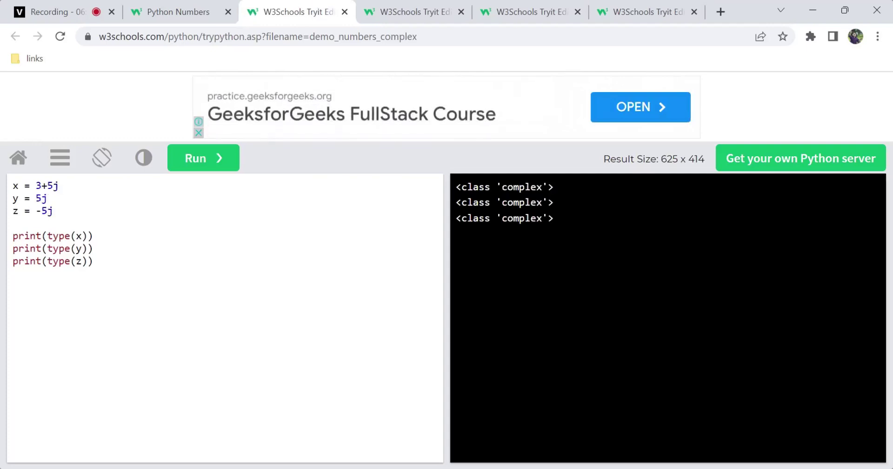